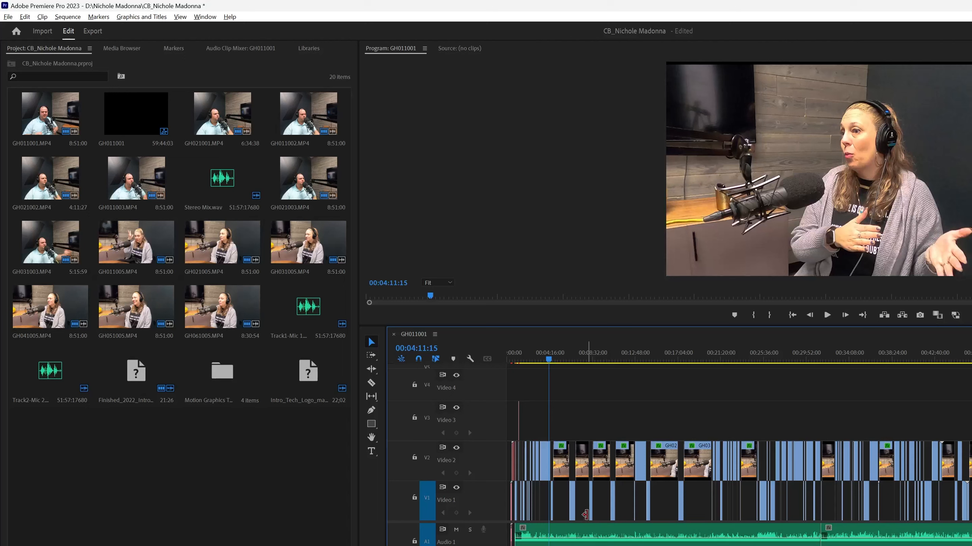
- Send the second audio clip on track A1 from the timeline to Adobe Audition for editing
left_click(660, 358)
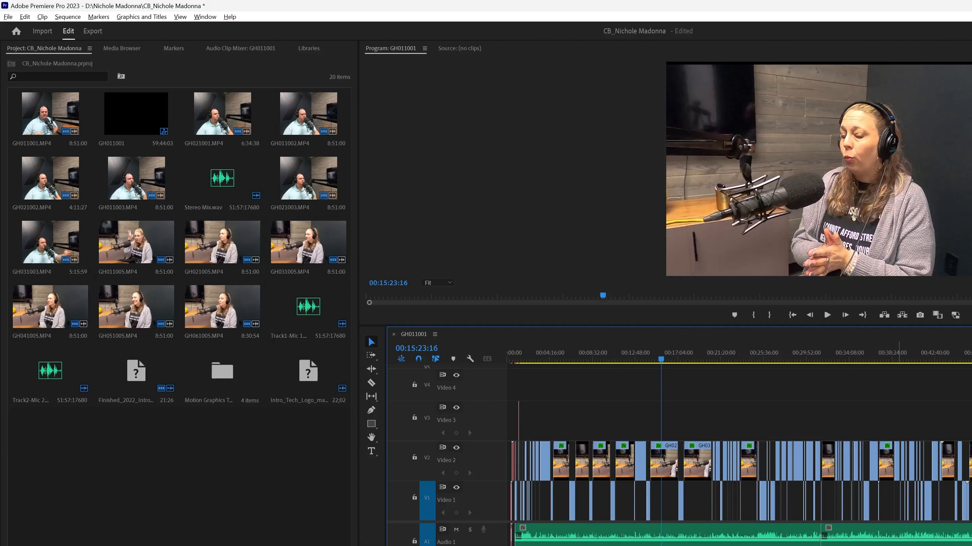
left_click(899, 534)
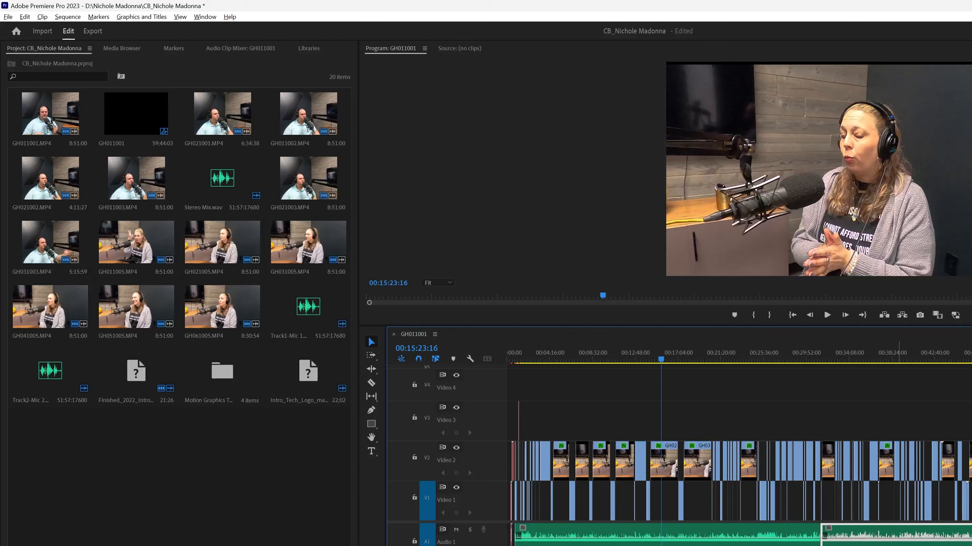
right_click(857, 534)
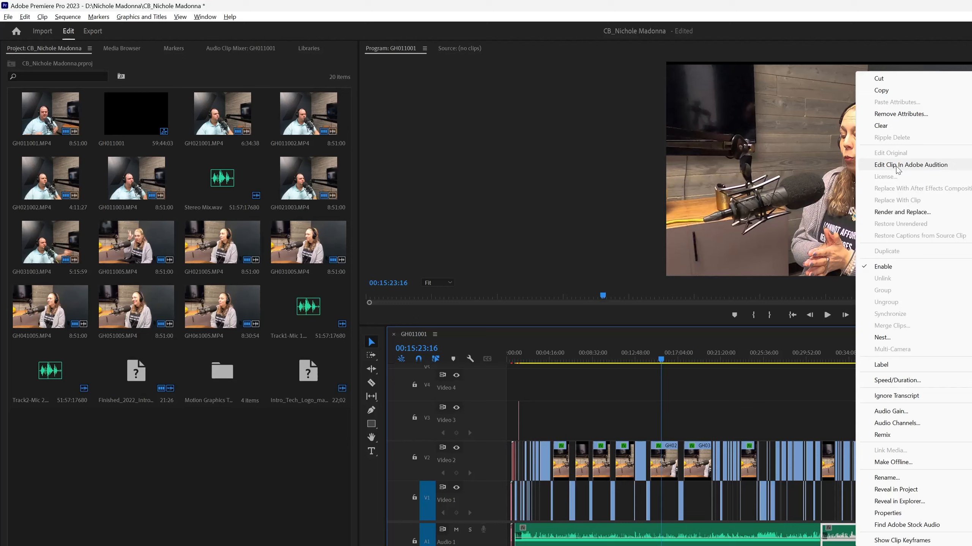
left_click(902, 212)
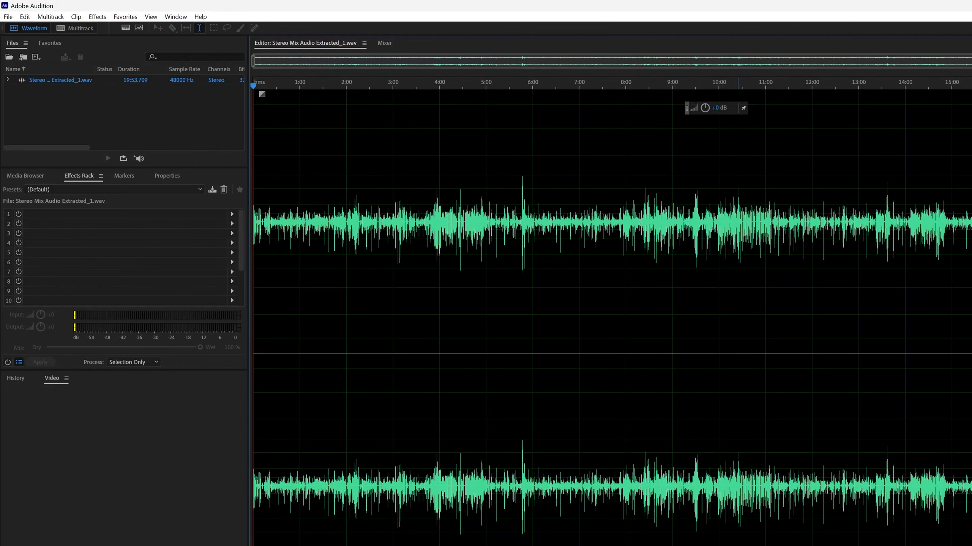
- Reveal the spectral frequency display beneath the waveform of the extracted stereo mix
left_click_drag(734, 545, 716, 366)
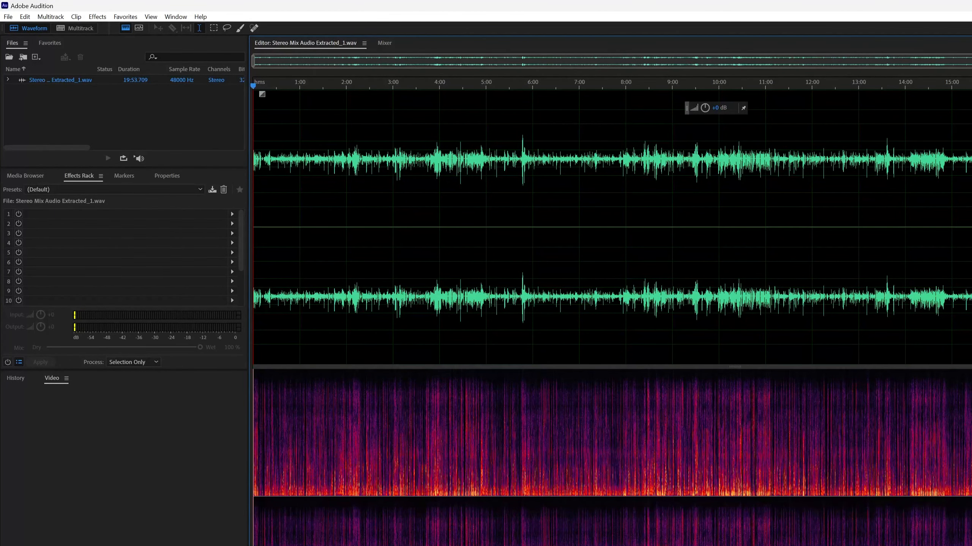
key("alt+Tab")
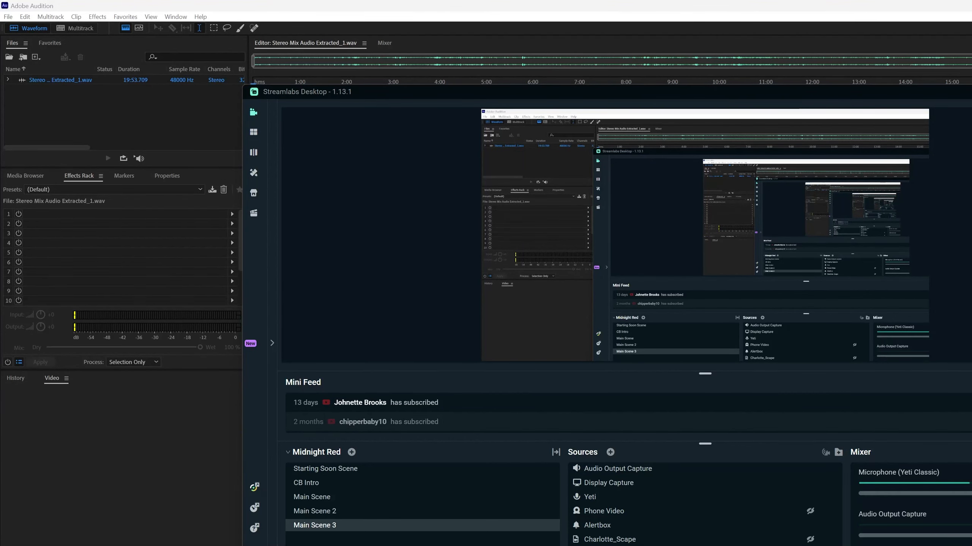
key("alt+Tab")
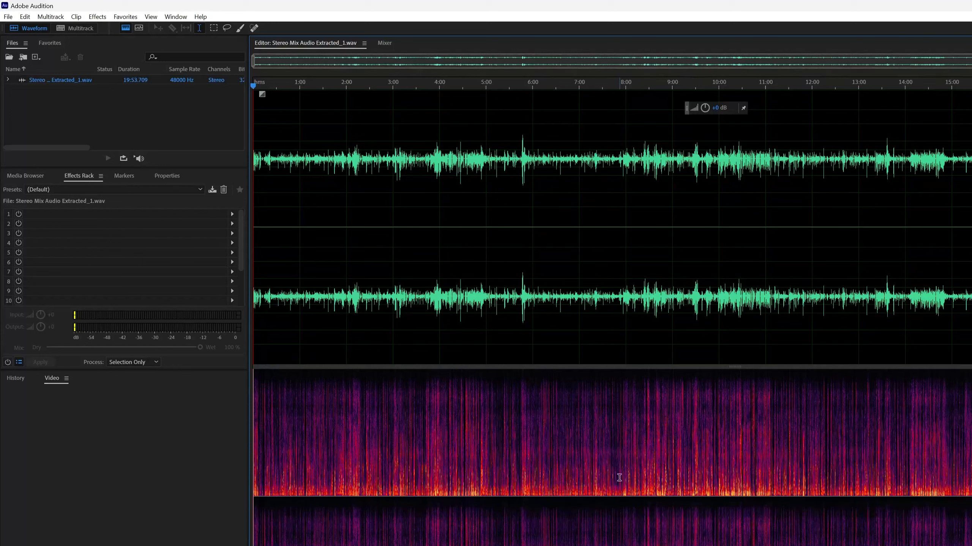
- Select the silent gap between speech from about 4:31.35 to 4:32.7 and capture it as the noise print
left_click_drag(251, 62, 406, 92)
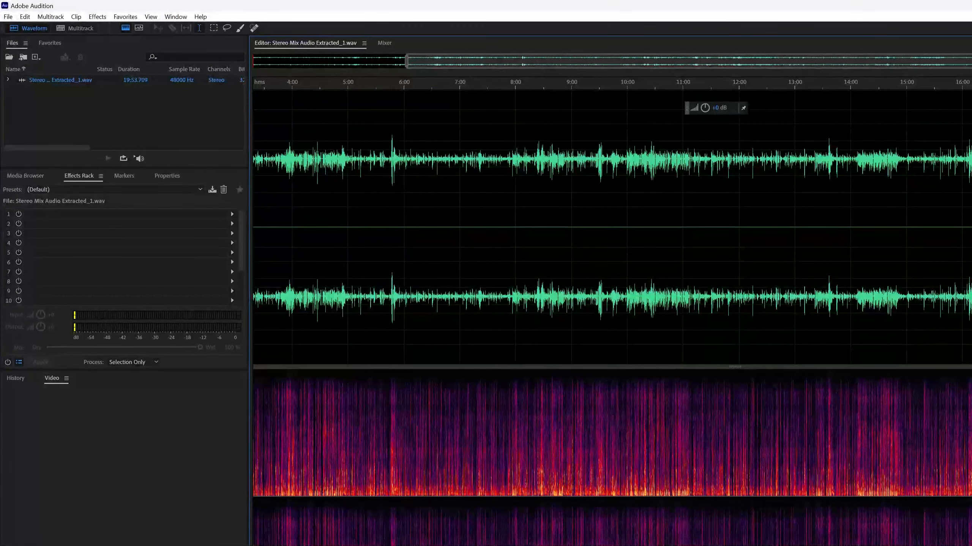
left_click_drag(971, 62, 505, 84)
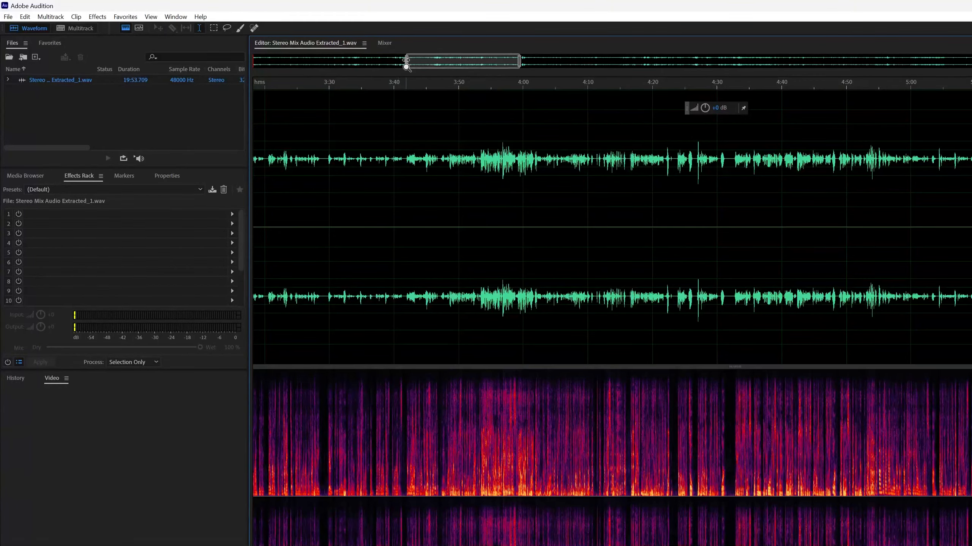
left_click_drag(405, 64, 445, 73)
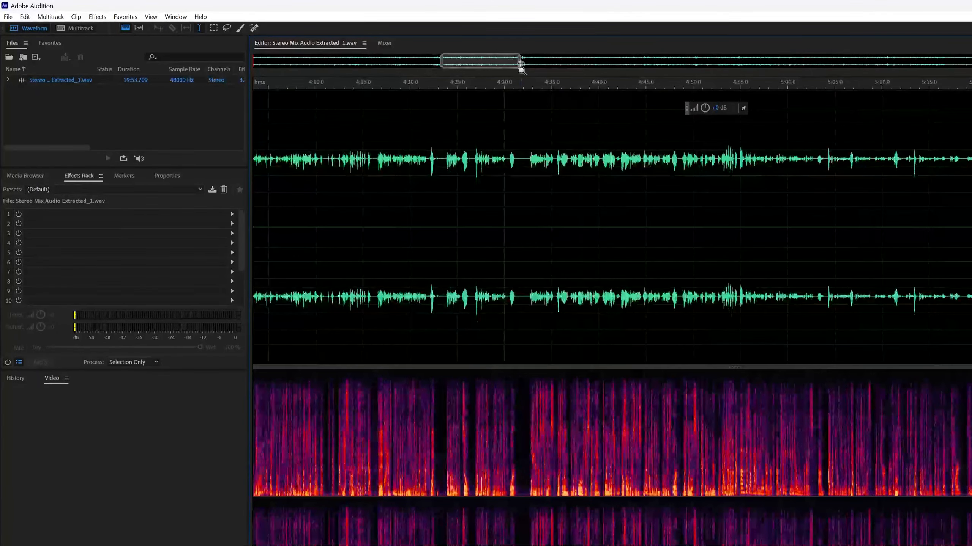
left_click_drag(512, 71, 482, 72)
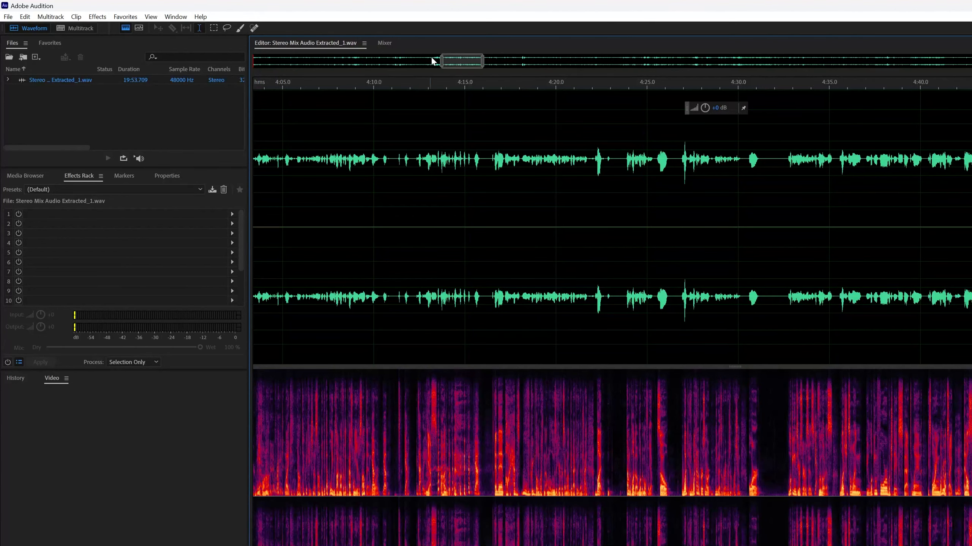
mouse_move(440, 61)
left_mouse_down()
mouse_move(479, 62)
mouse_move(469, 60)
left_mouse_up()
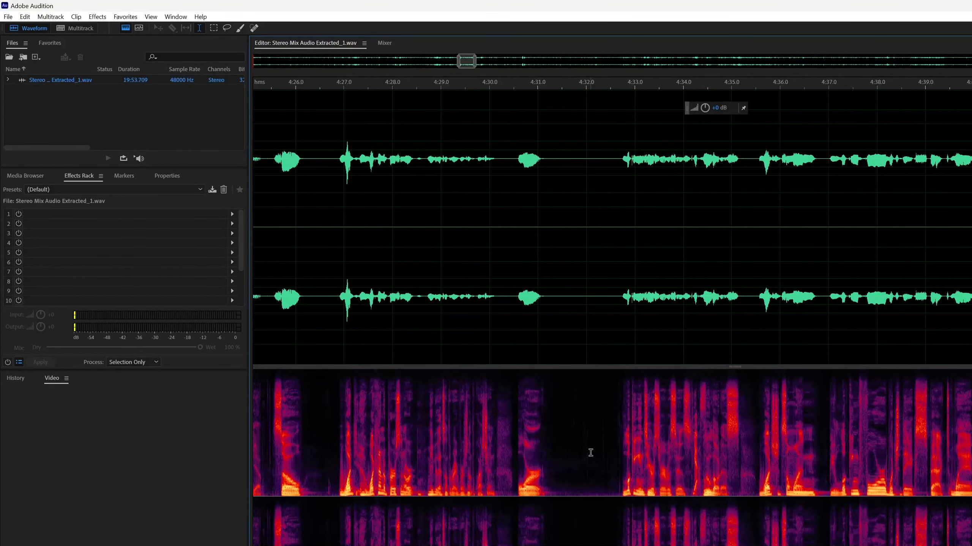
scroll(583, 424, "up", 3)
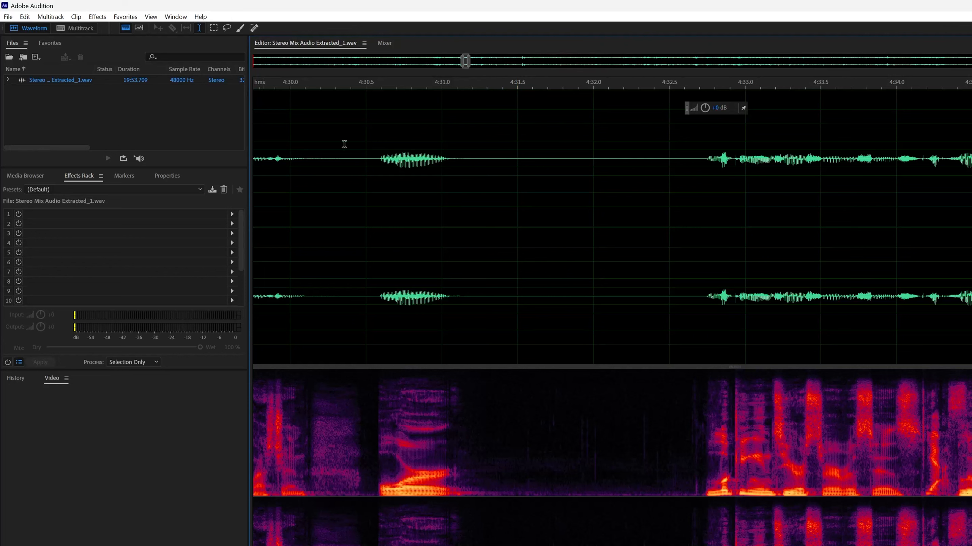
left_click_drag(495, 445, 700, 510)
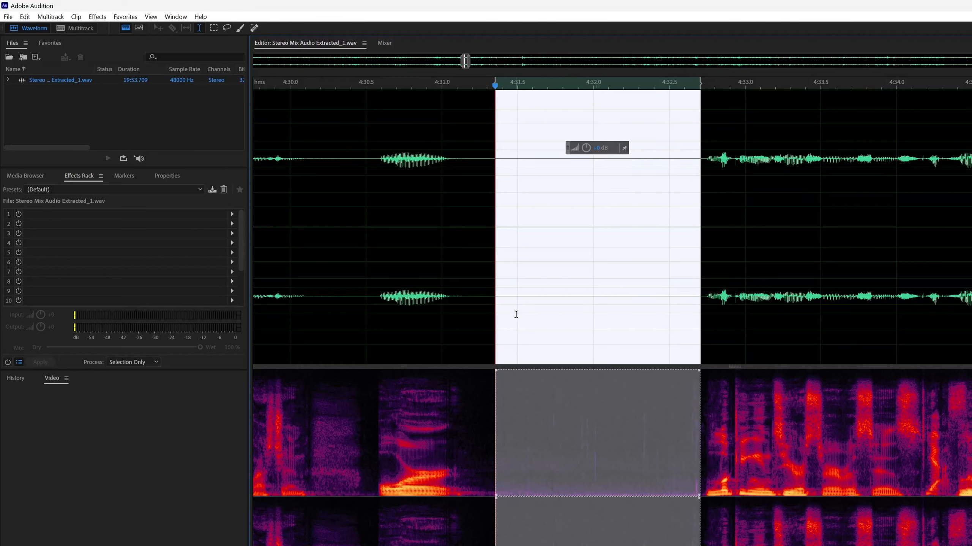
right_click(574, 269)
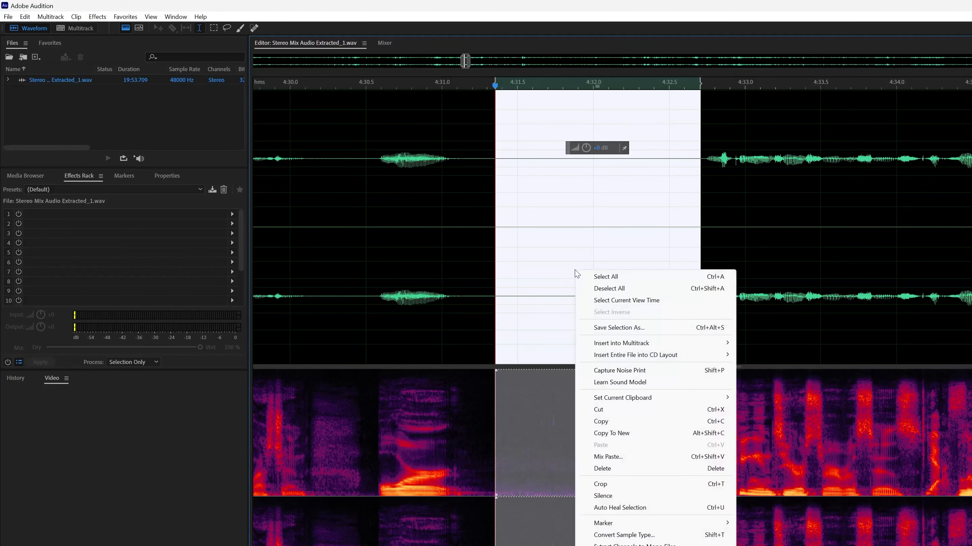
left_click(620, 371)
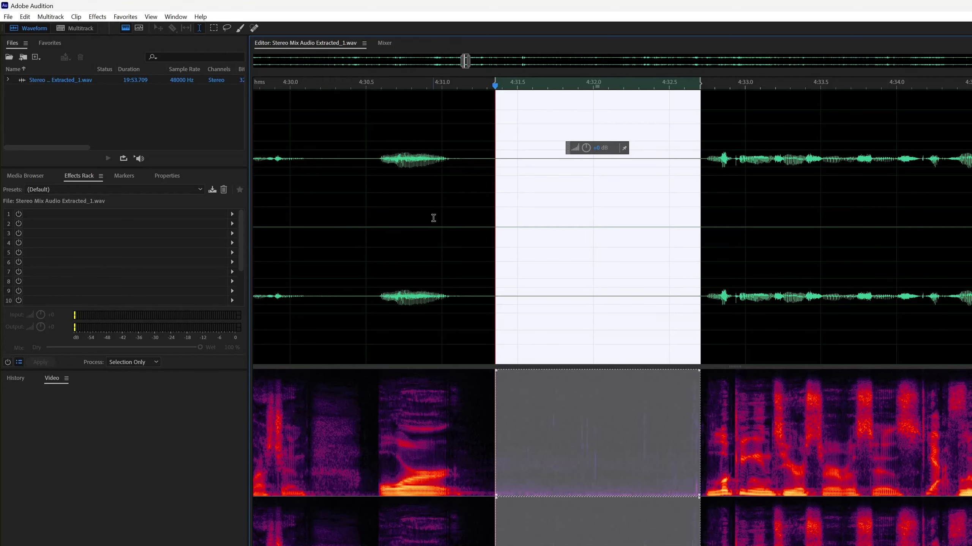
- Apply the Noise Reduction process to the entire file with 50% noise reduction and a 16 dB reduction
key("ctrl+a")
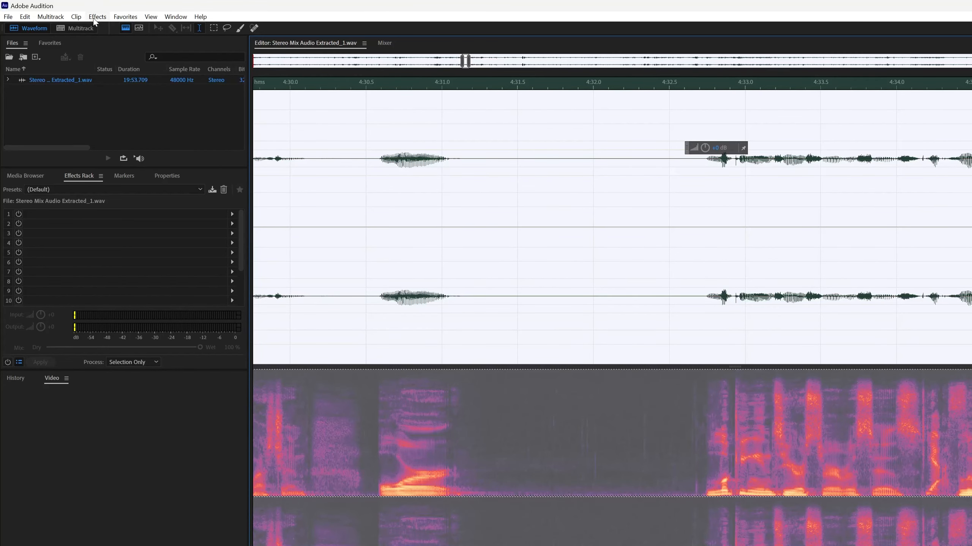
left_click(95, 18)
mouse_move(183, 206)
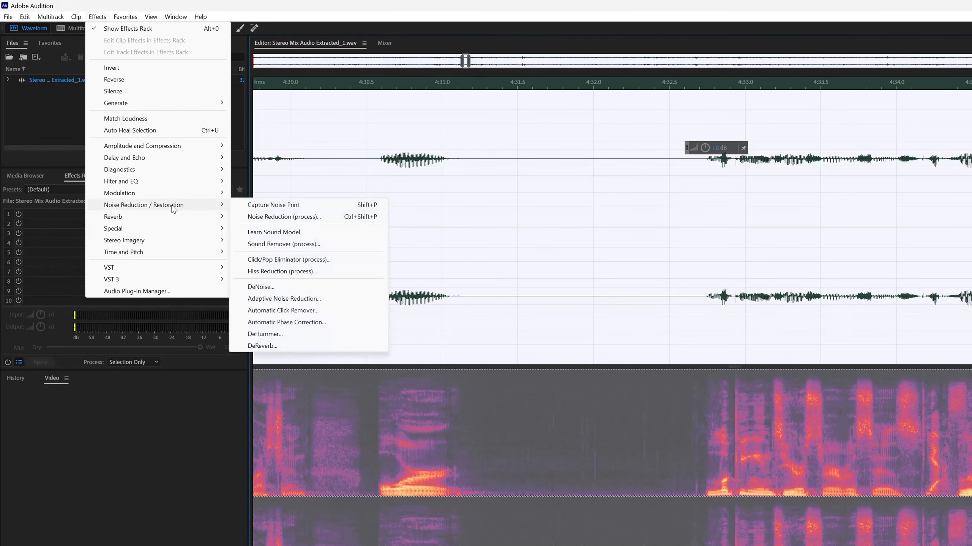
left_click(283, 217)
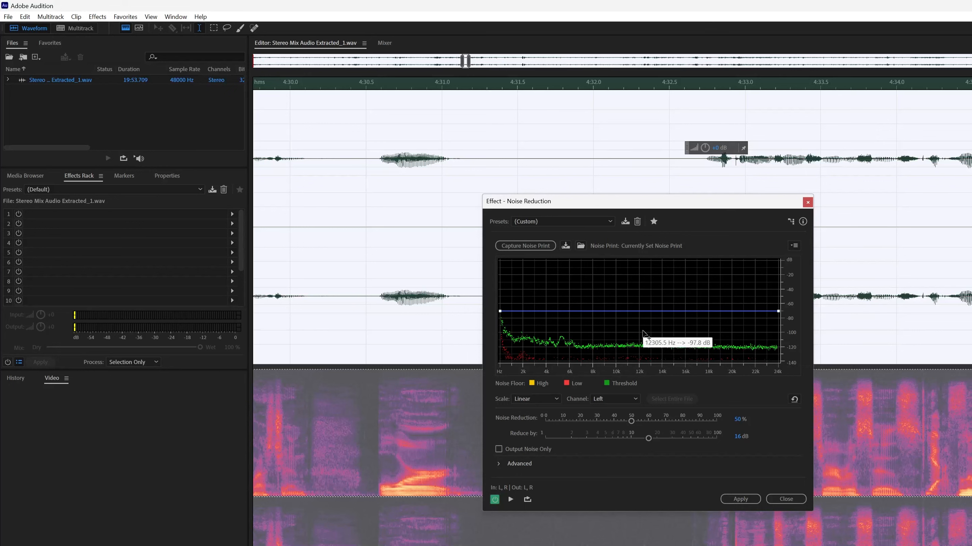
left_click(739, 499)
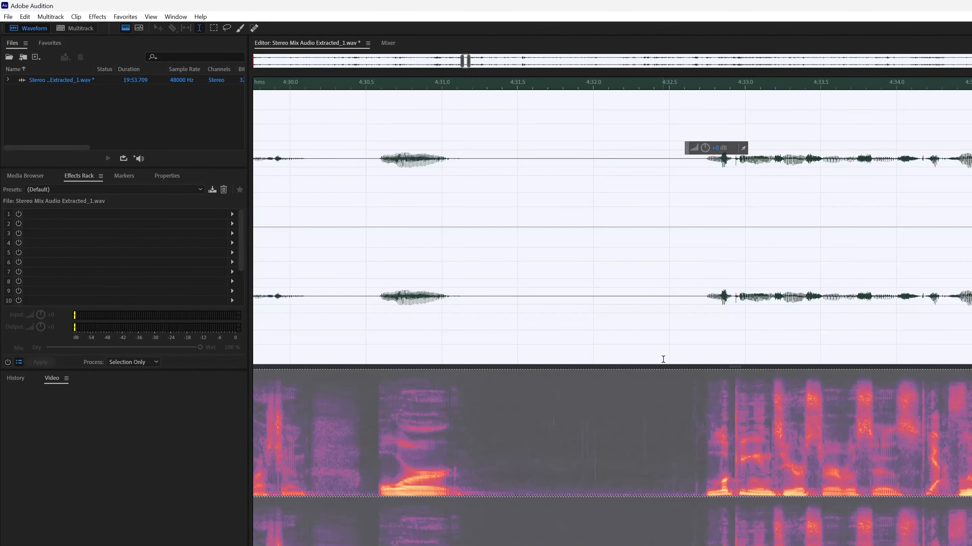
- Compare the silent gap's spectrogram with and without noise reduction by undoing and redoing the effect
left_click(581, 414)
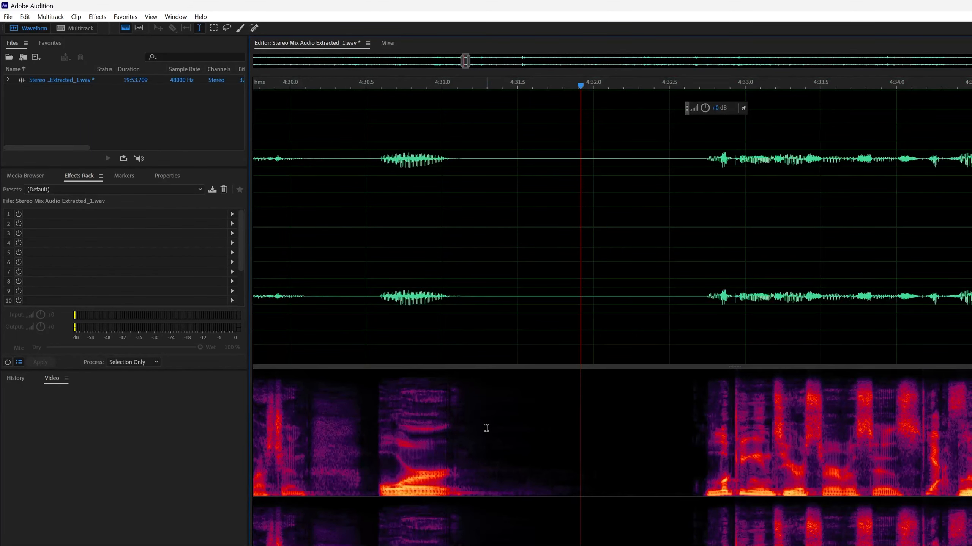
left_click(513, 428)
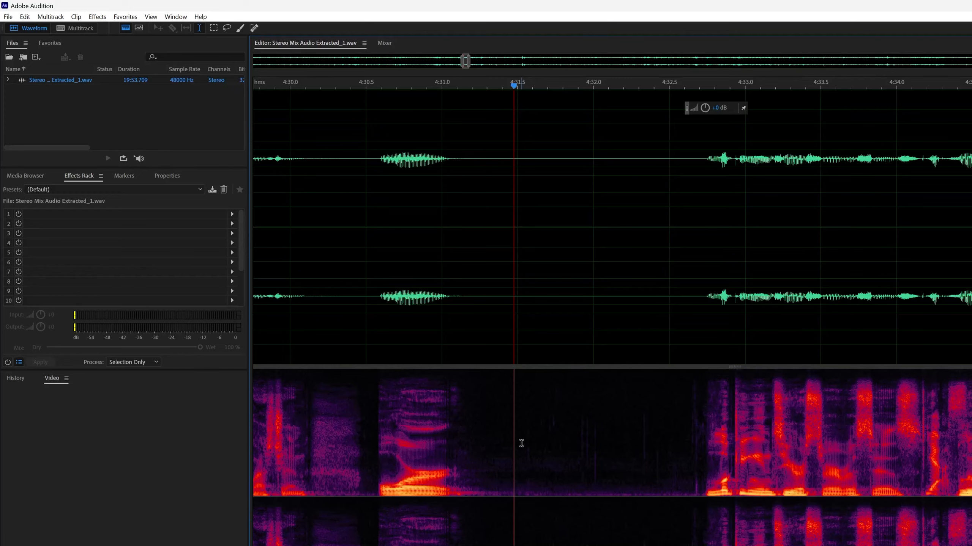
key("ctrl+a")
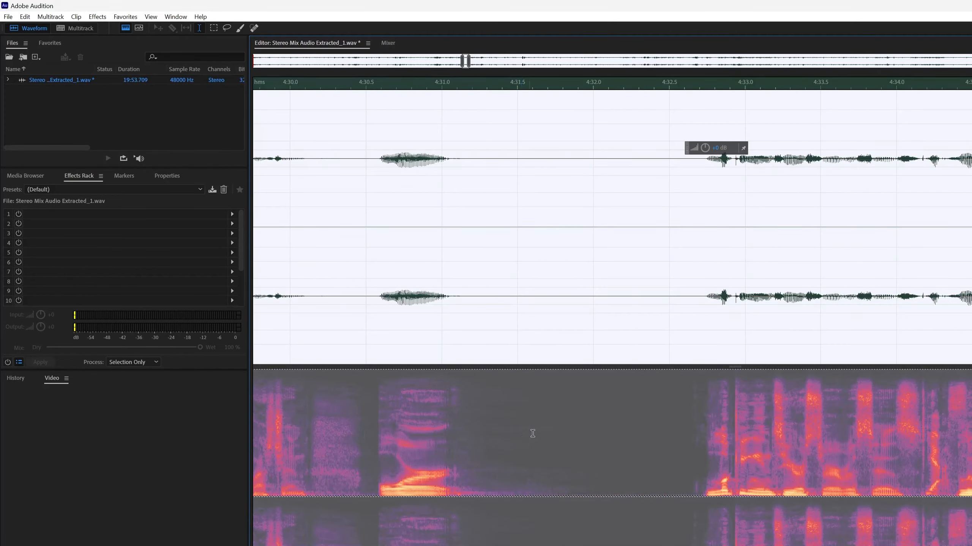
left_click(532, 434)
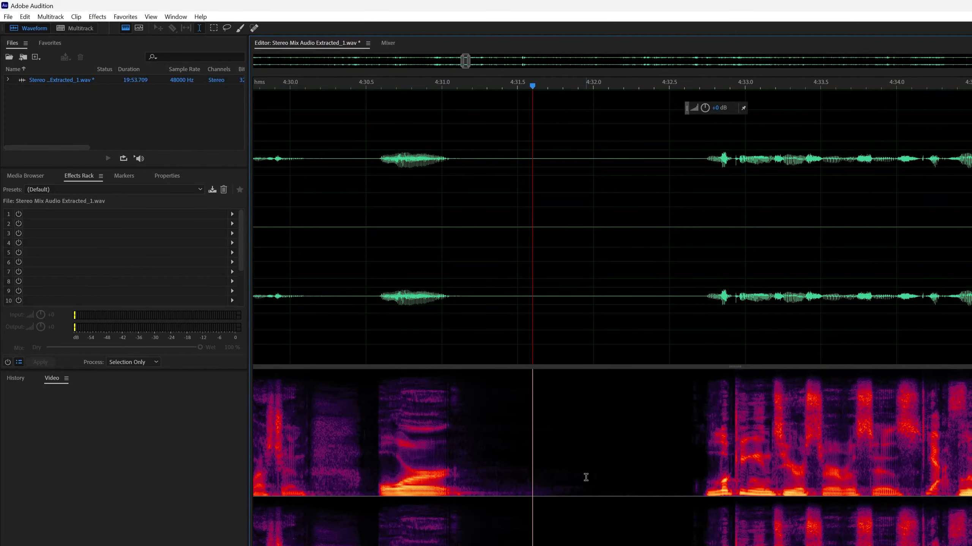
- Hide the spectral frequency display so that only the waveform fills the editor
scroll(586, 477, "down", 10)
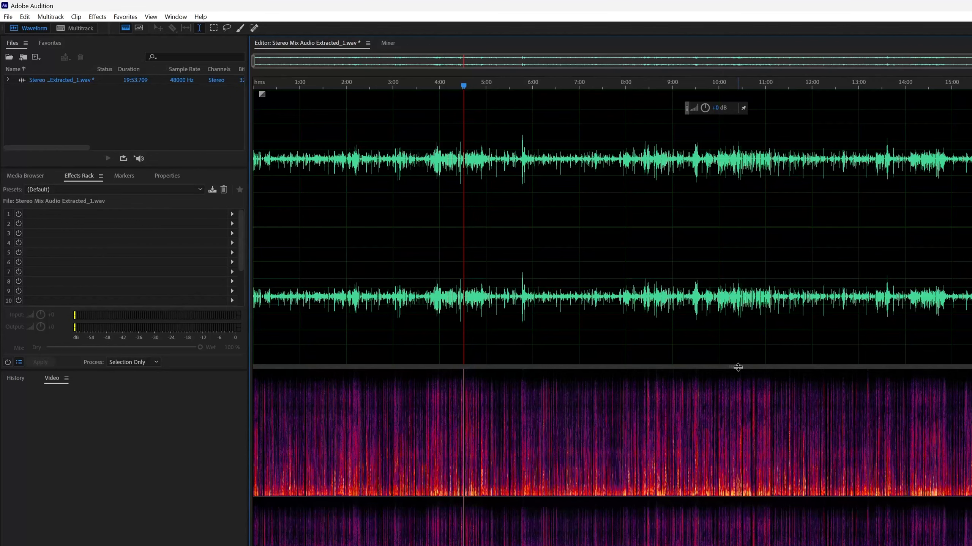
left_click_drag(738, 367, 738, 544)
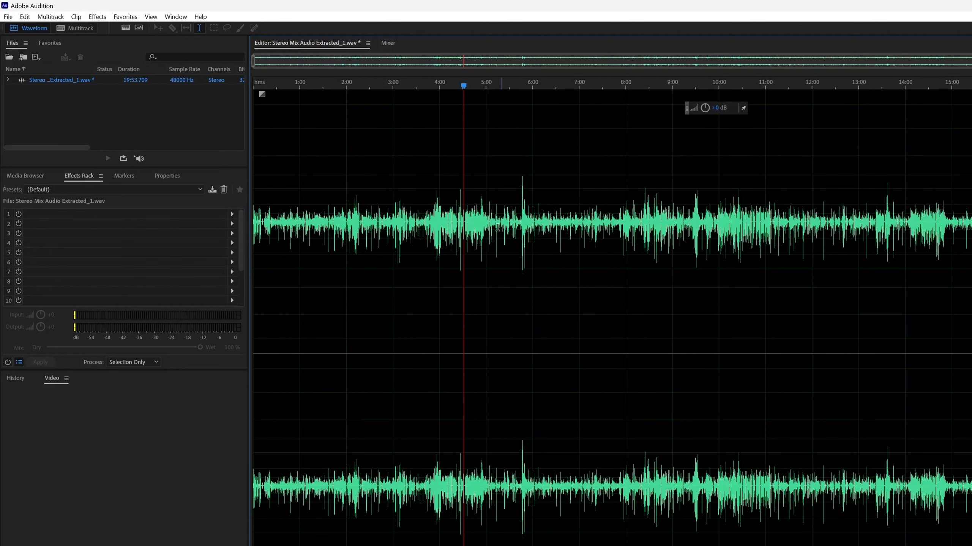
scroll(491, 222, "up", 2)
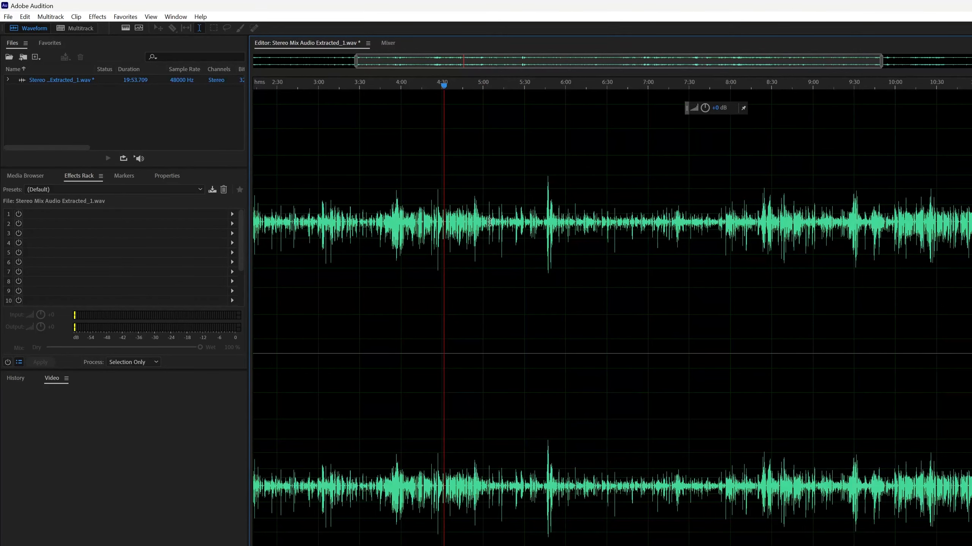
scroll(489, 222, "up", 2)
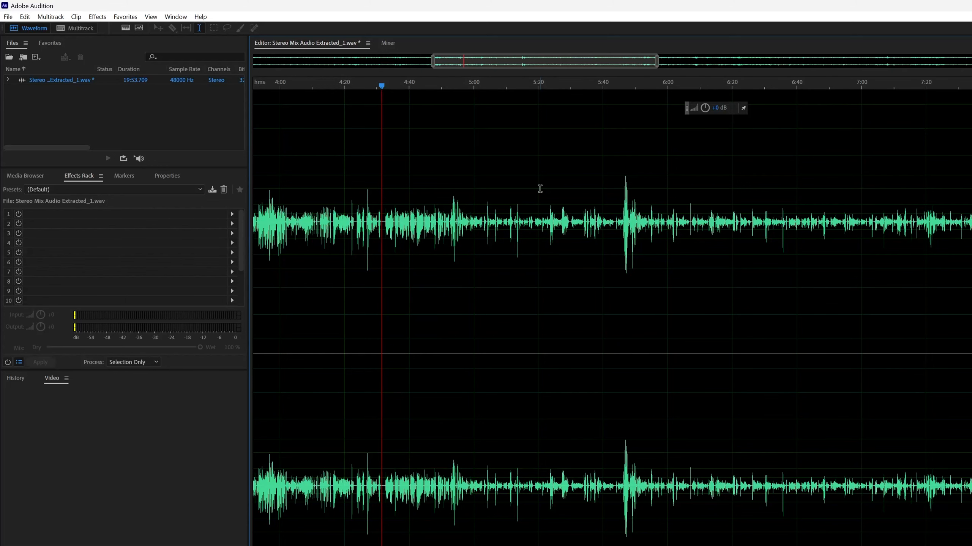
- Select the entire waveform and open the Multiband Compressor effect
key("ctrl+a")
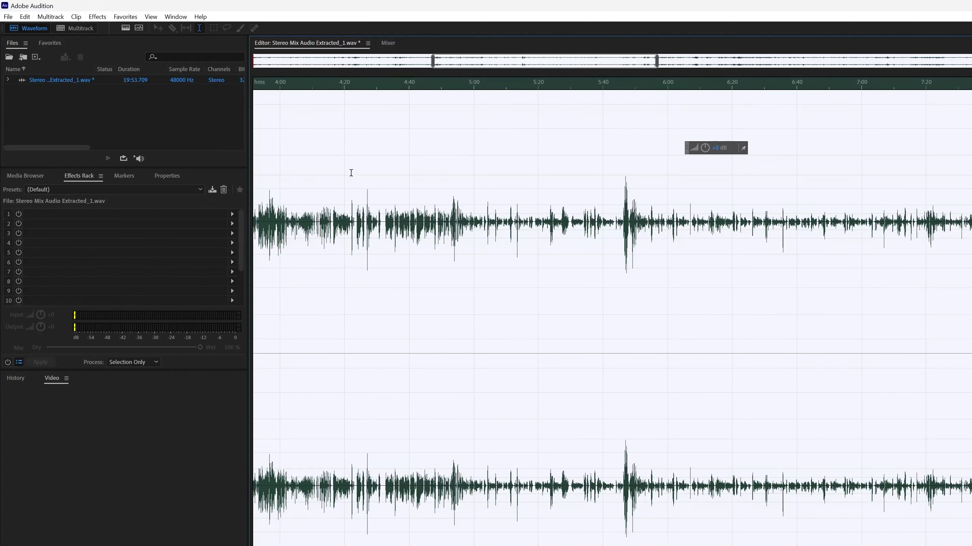
scroll(535, 276, "down", 3)
scroll(535, 276, "up", 6)
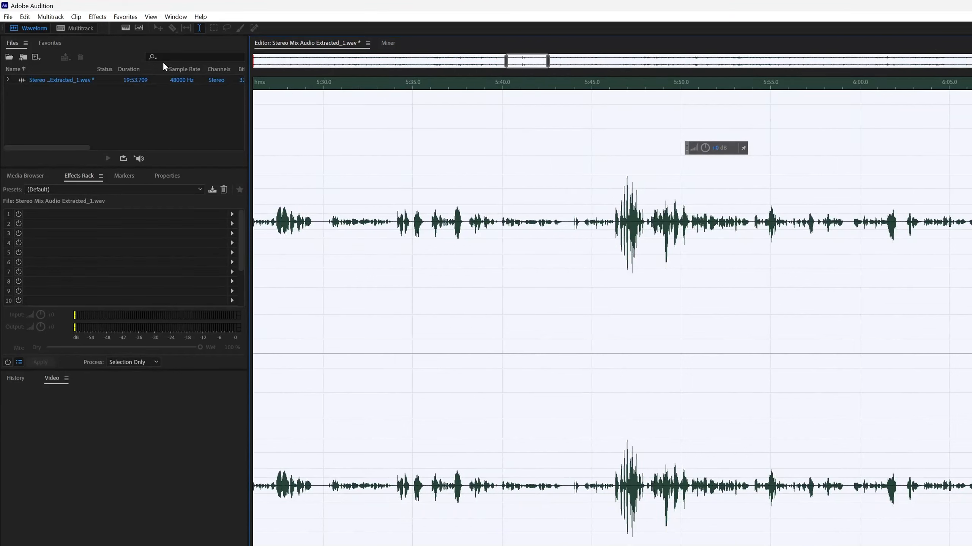
left_click(99, 17)
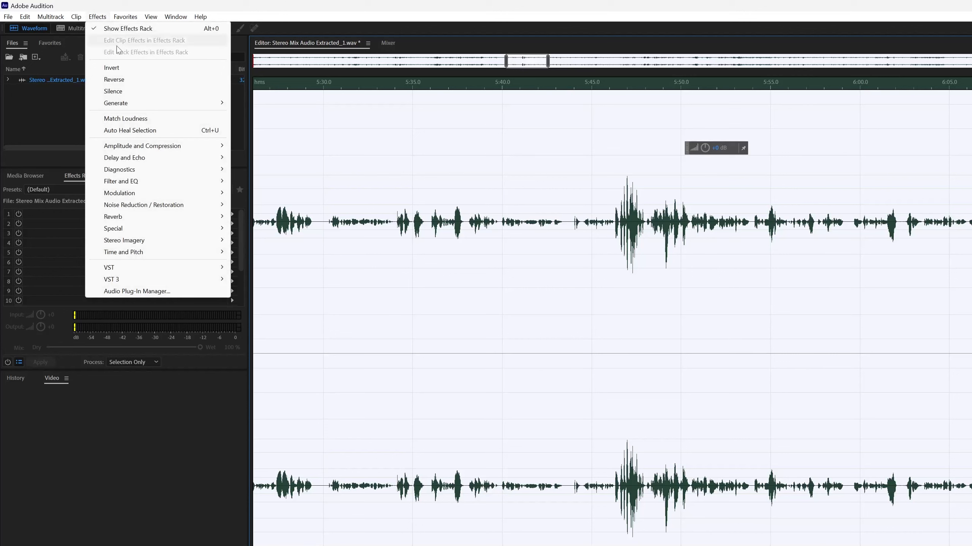
mouse_move(155, 148)
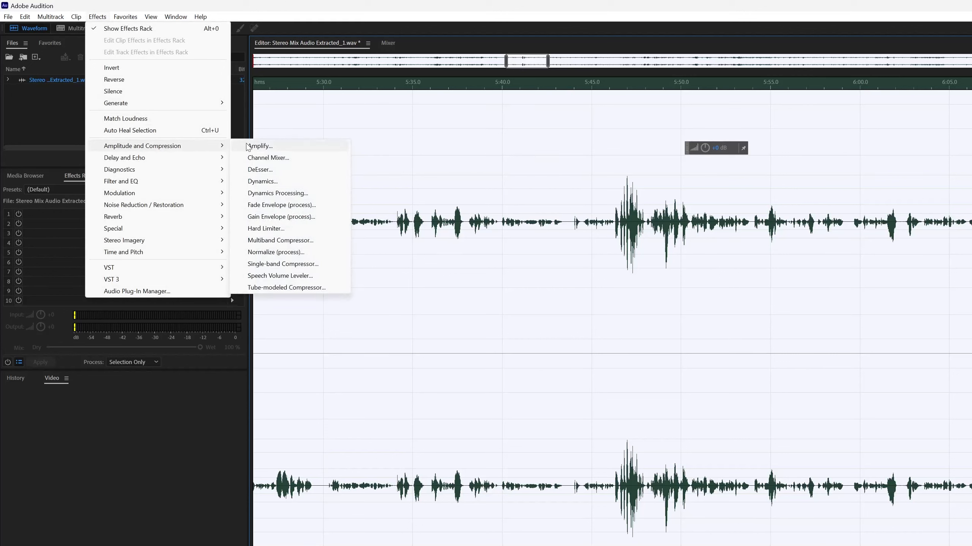
left_click(298, 241)
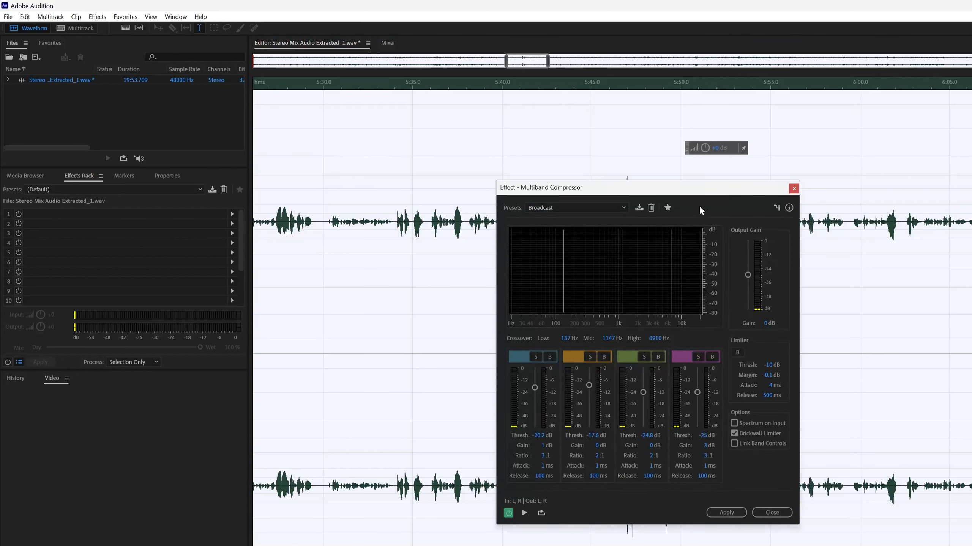
- Apply the Multiband Compressor to the selection with the Broadcast preset
left_click_drag(673, 189, 659, 162)
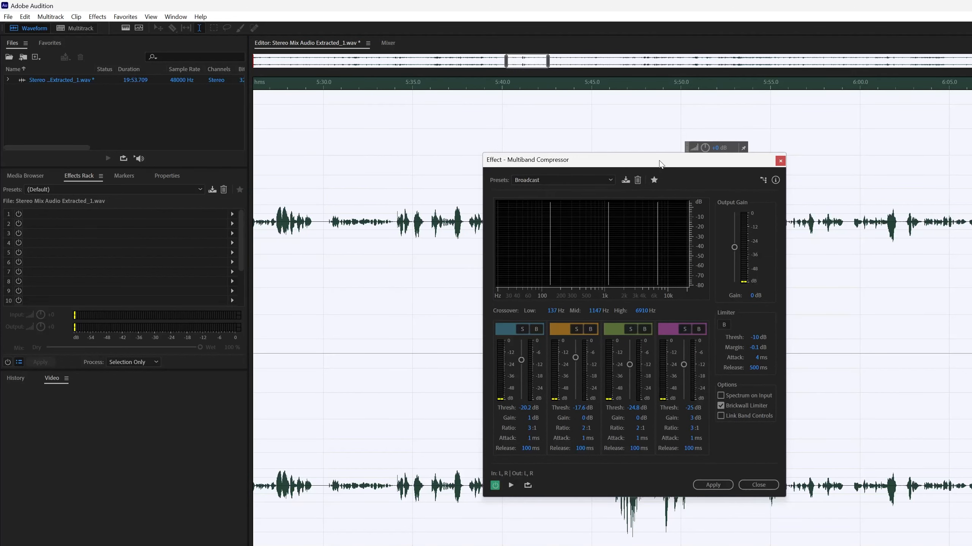
left_click(551, 181)
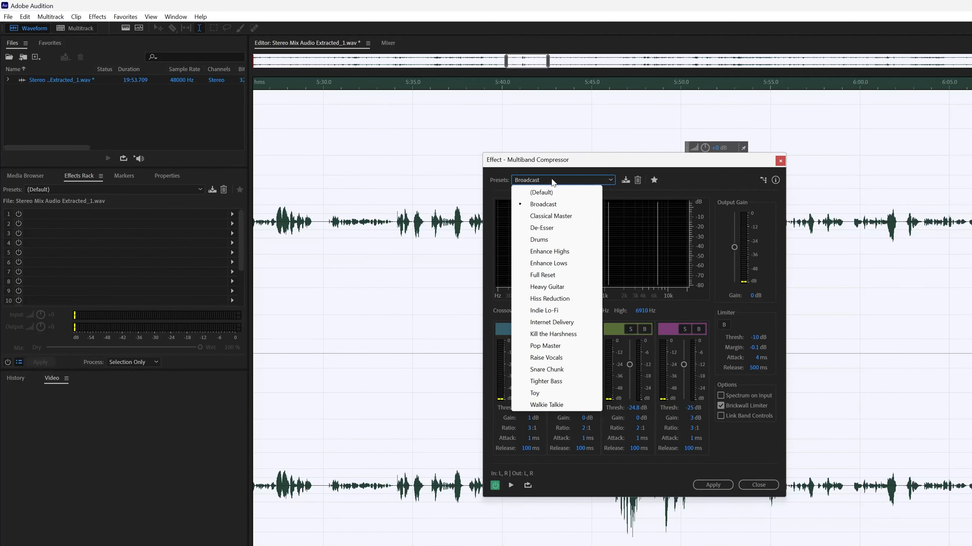
left_click(552, 182)
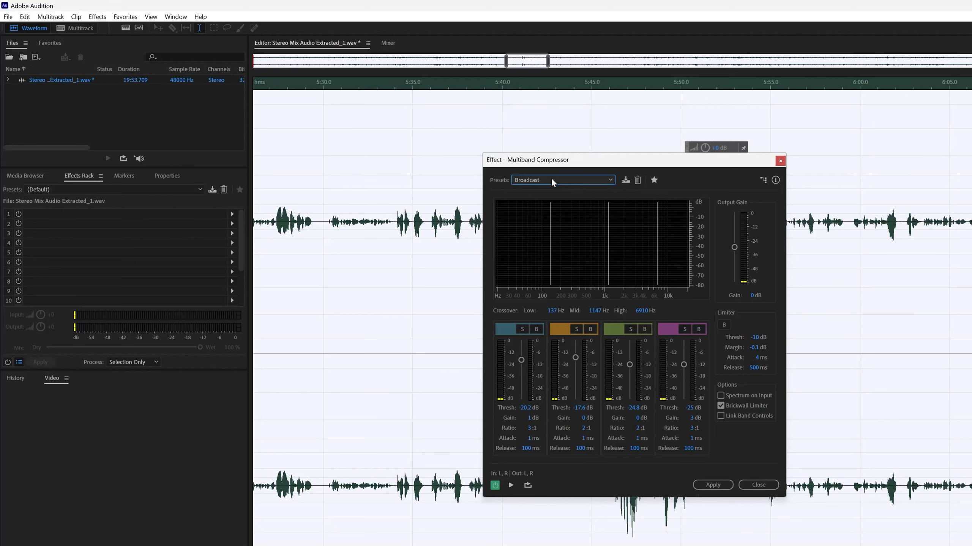
left_click(560, 181)
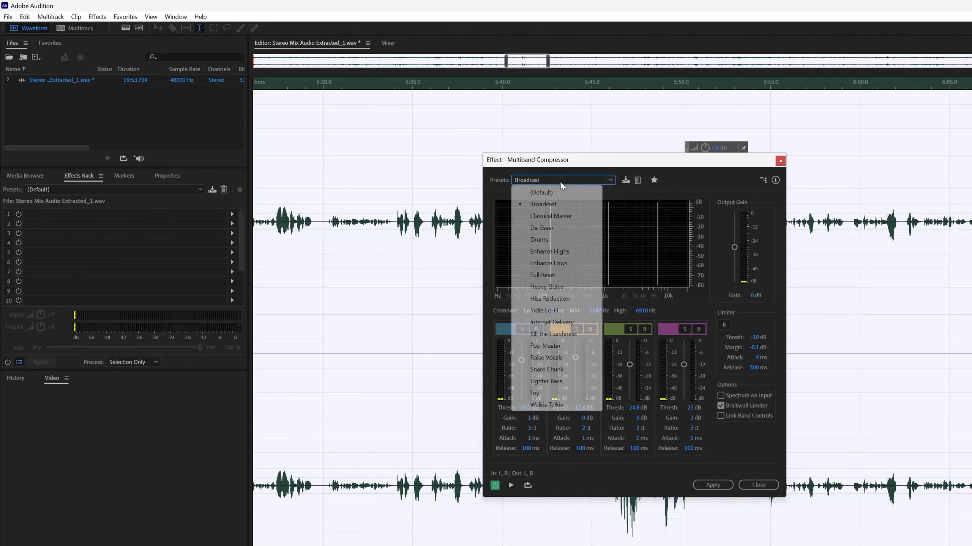
left_click(535, 177)
left_click(534, 177)
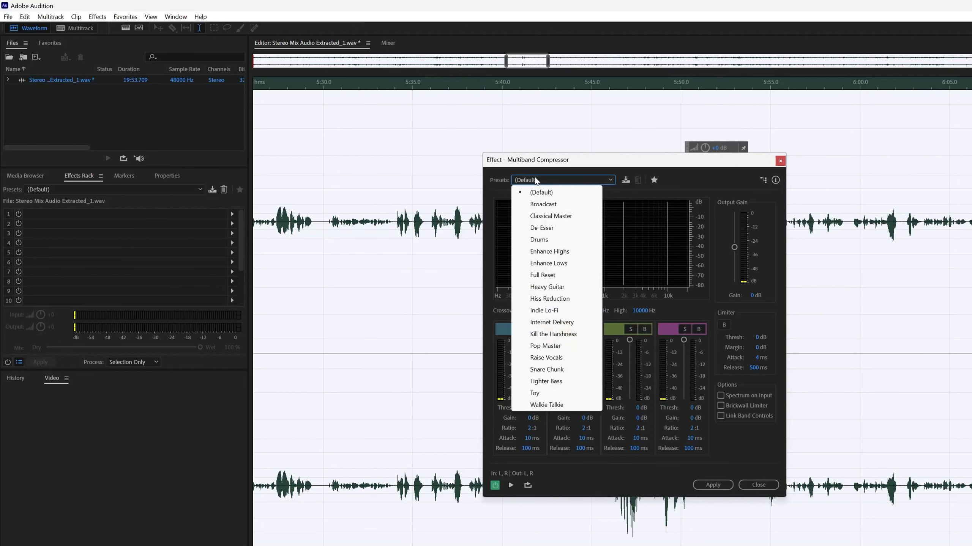
left_click(543, 207)
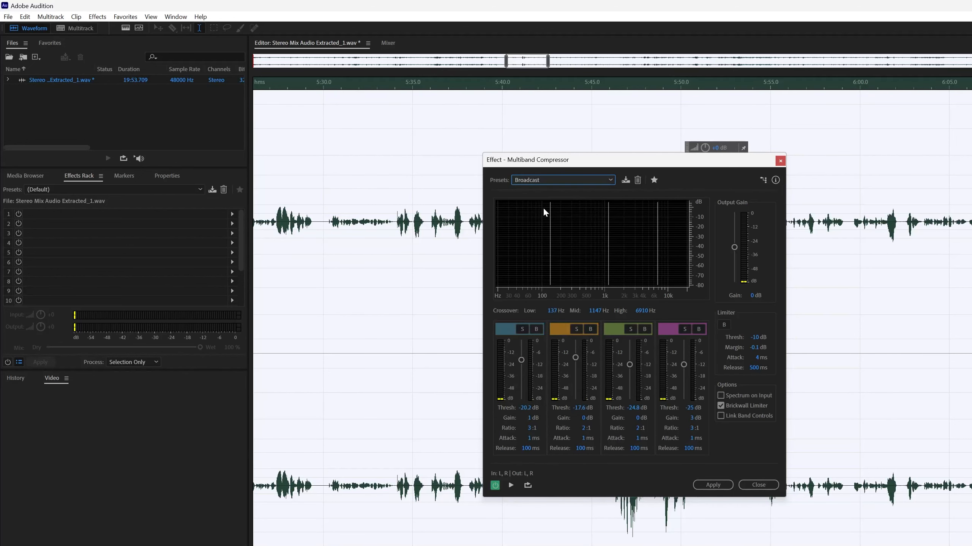
left_click(711, 486)
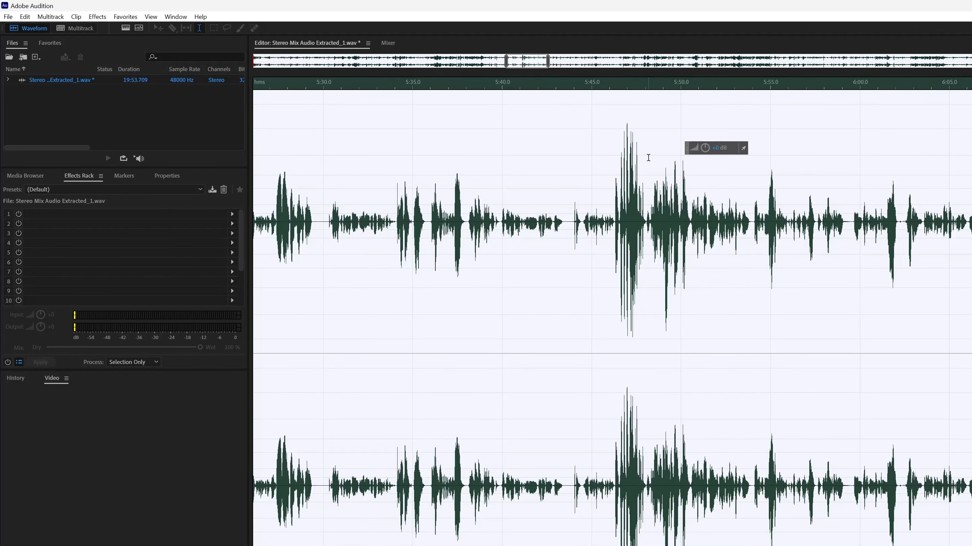
- Compare the waveform with and without multiband compression by undoing and redoing the effect, ending with the compression on
key("ctrl+z")
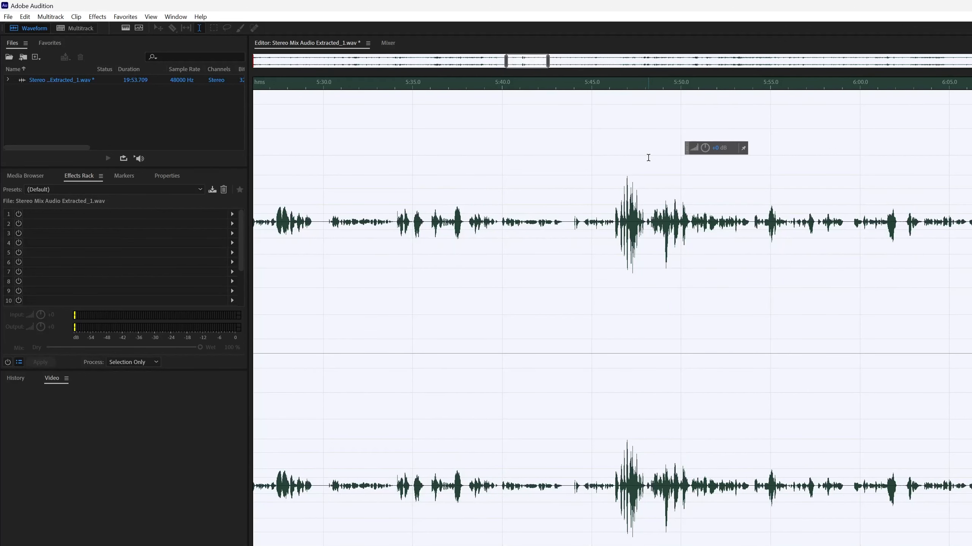
key("ctrl+shift+z")
key("ctrl+z")
key("ctrl+shift+z")
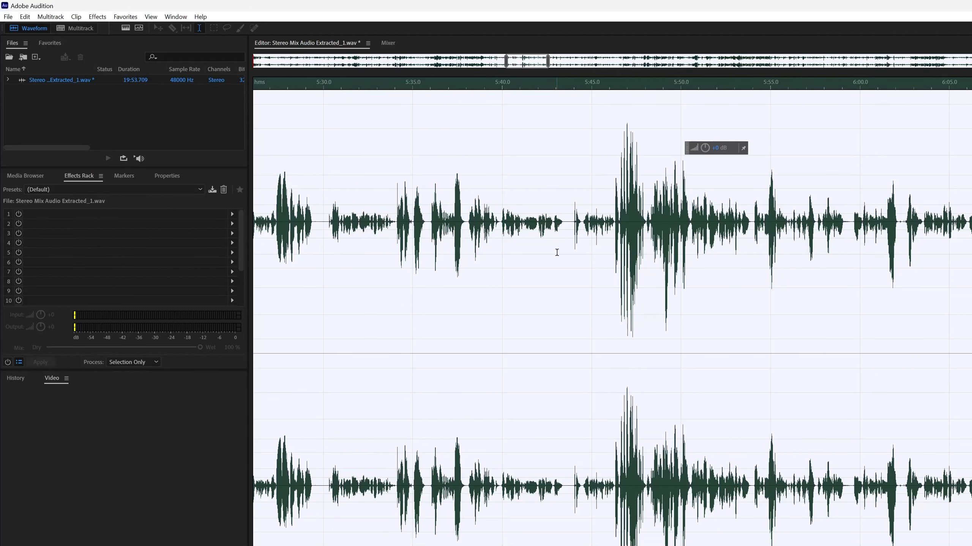
scroll(568, 275, "down", 4)
scroll(568, 275, "down", 5)
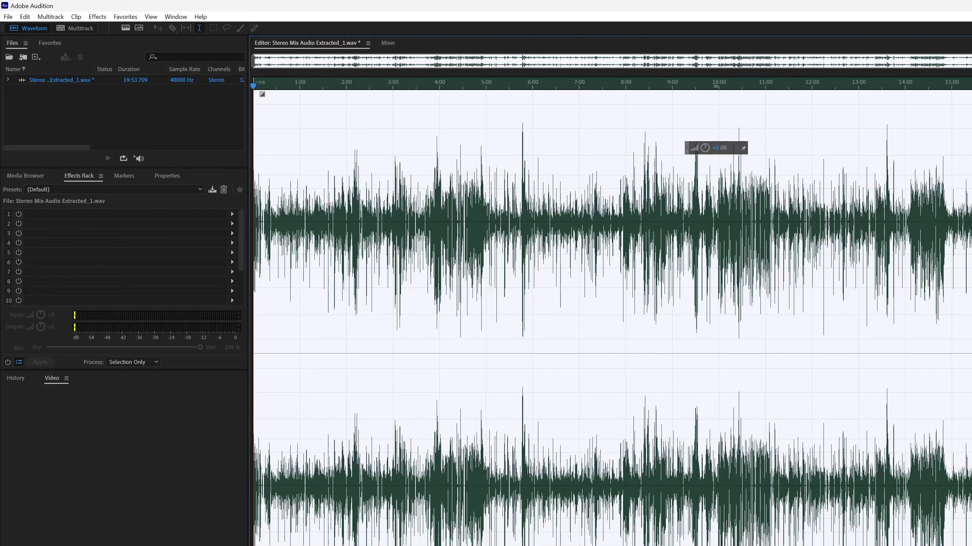
key("alt+Tab")
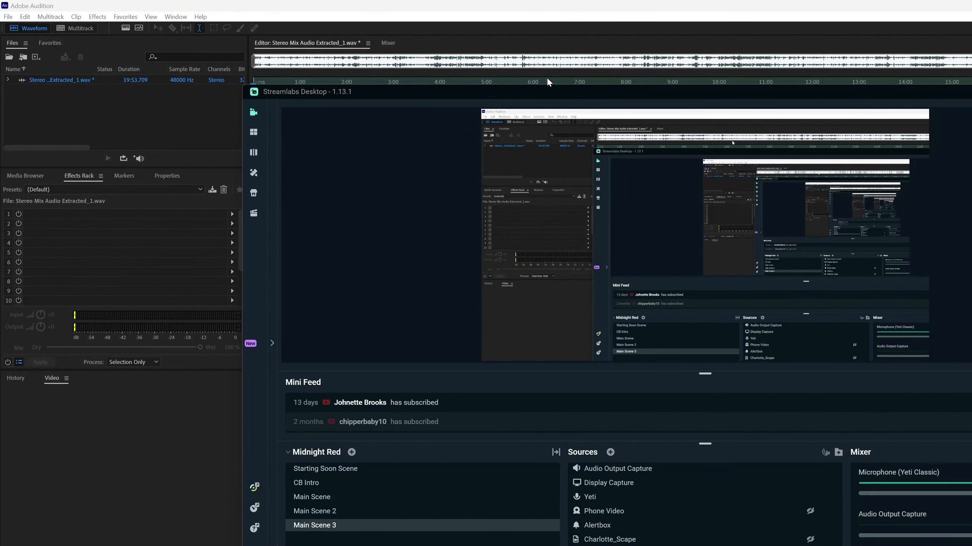
left_click_drag(550, 93, 455, 92)
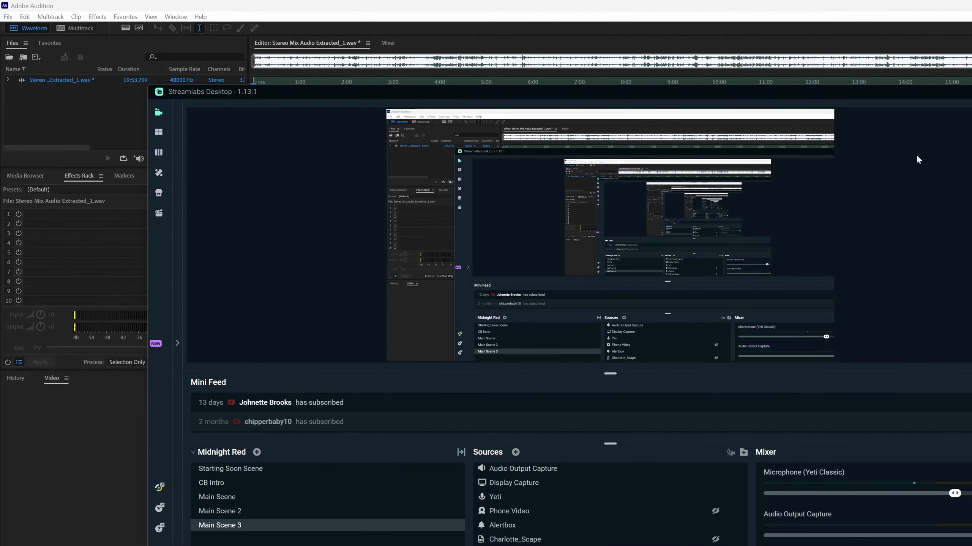
left_click_drag(821, 91, 672, 103)
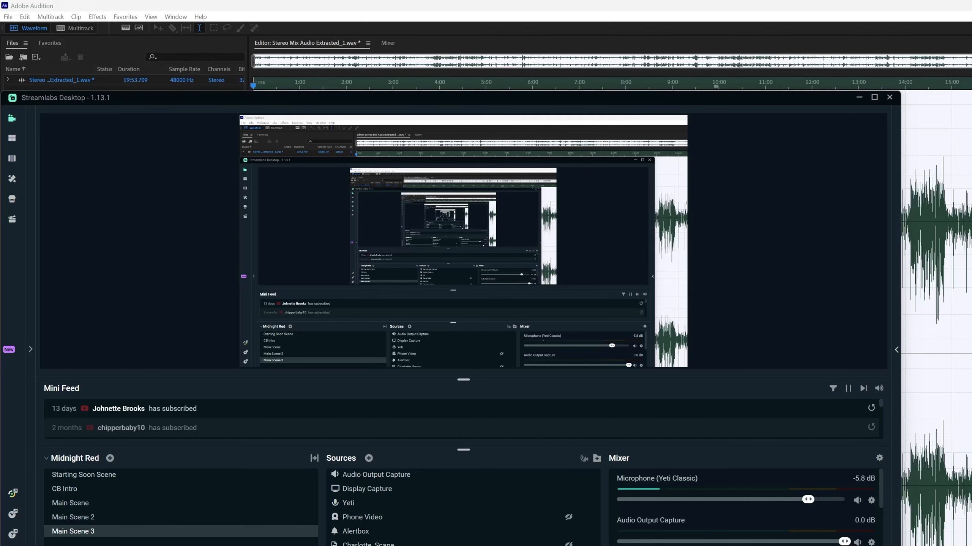
left_click_drag(786, 107, 971, 121)
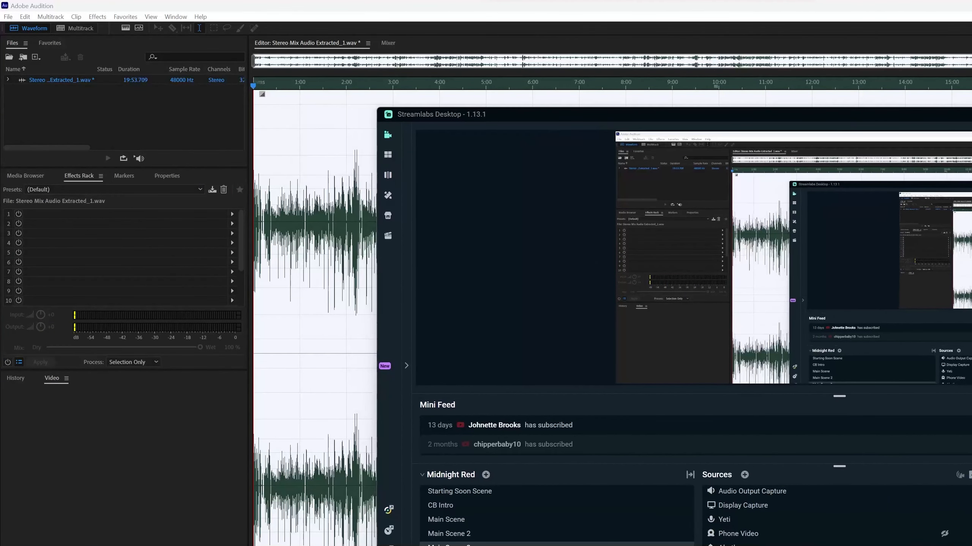
left_click(971, 115)
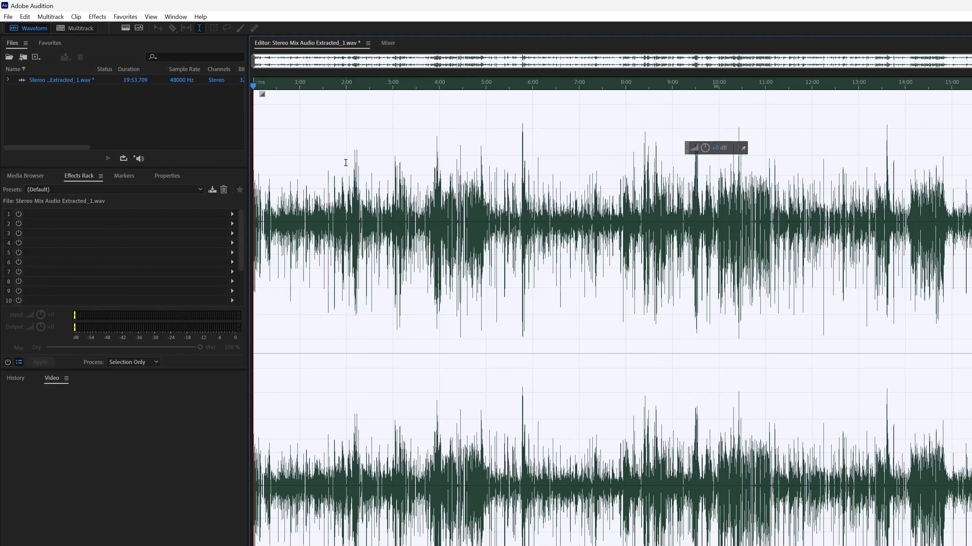
- Normalize the whole file to -3 dB and compare it with the unnormalized waveform by undoing and redoing, keeping the normalization
left_click(125, 17)
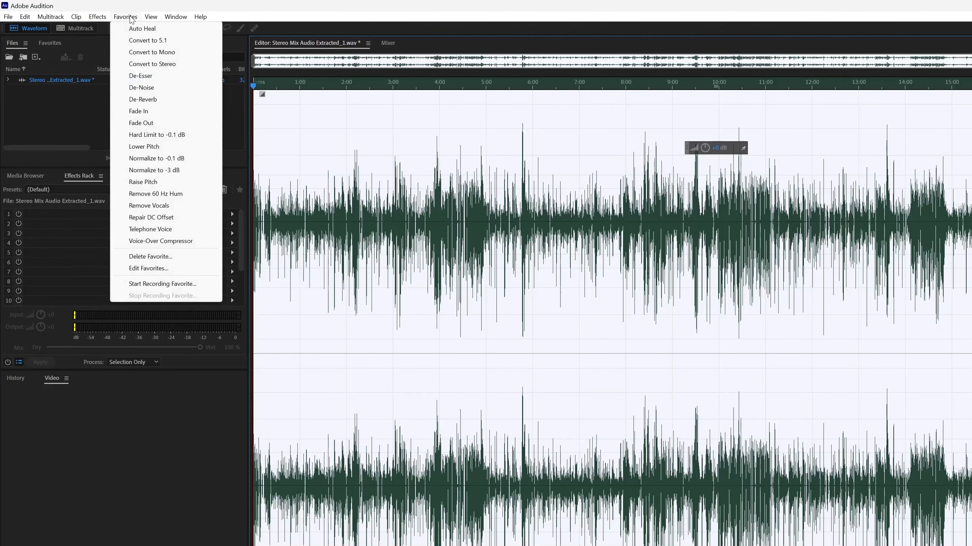
left_click(180, 170)
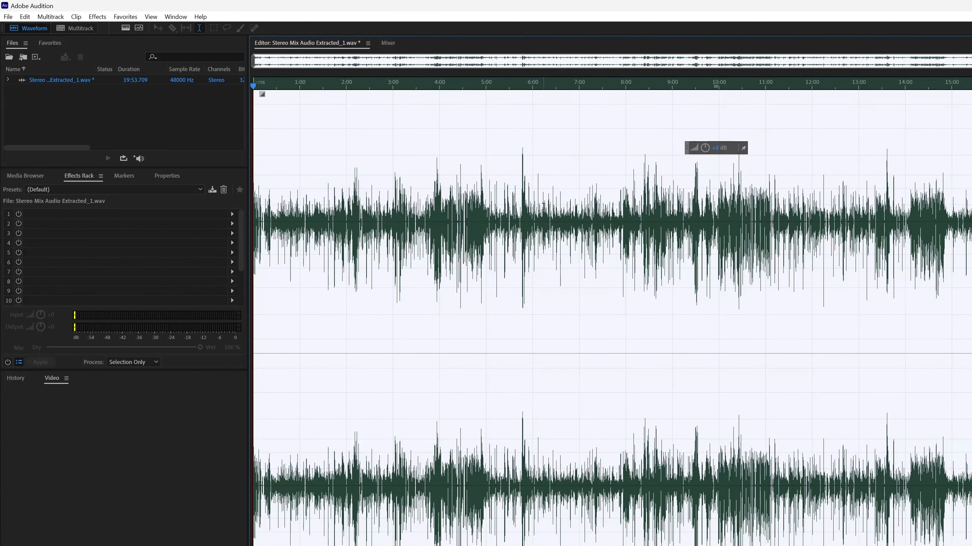
key("ctrl+z")
key("ctrl+shift+z")
key("ctrl+z")
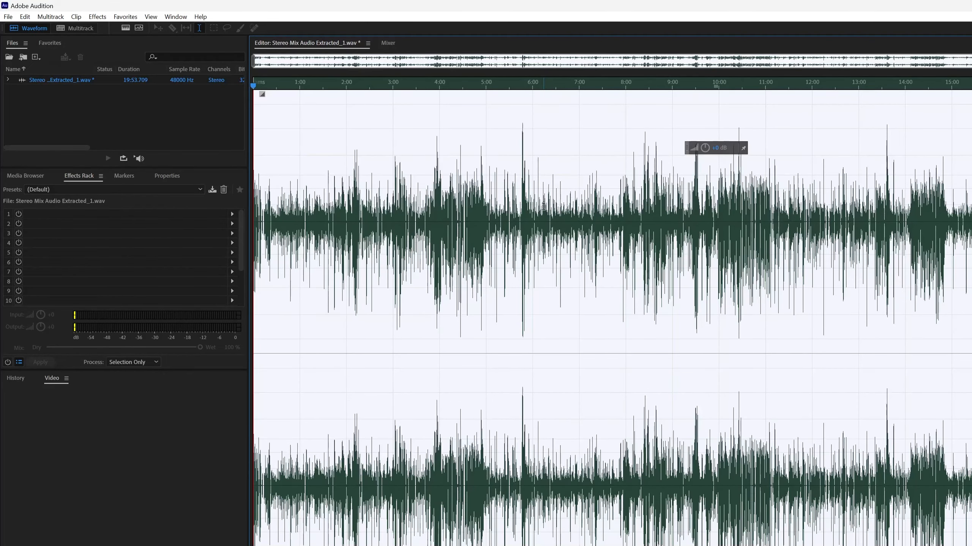
key("ctrl+z")
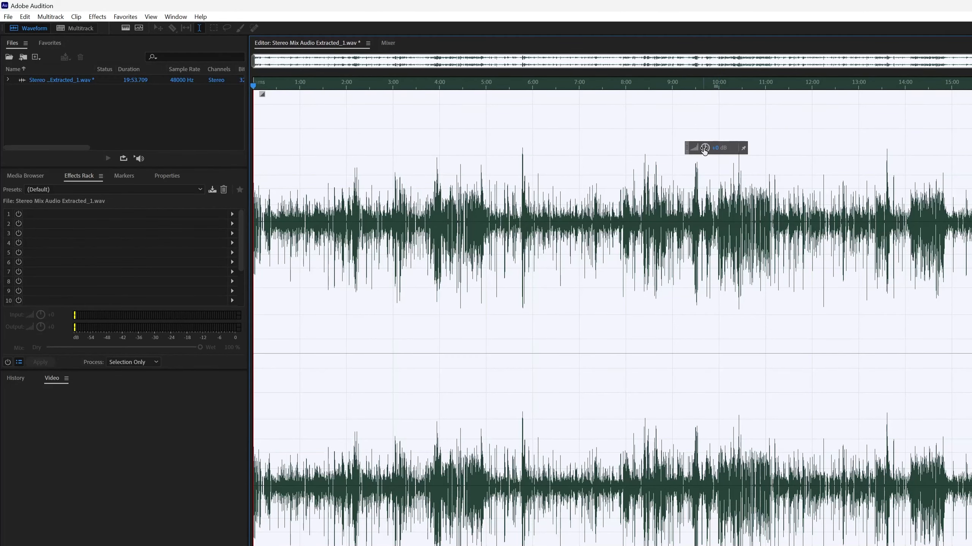
- Raise the gain of the whole selected waveform by about 1.8 dB and save the audio file
left_click_drag(705, 146, 706, 146)
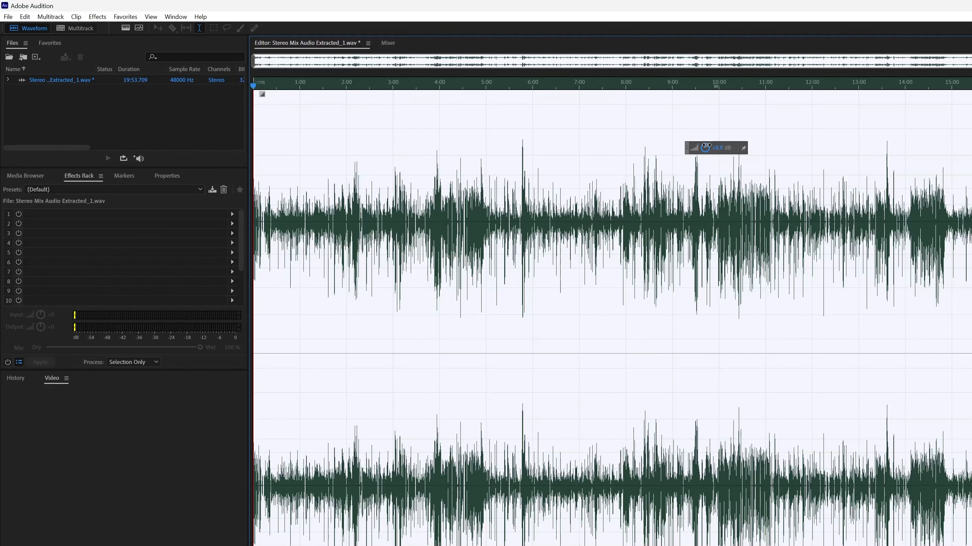
left_click_drag(707, 146, 710, 143)
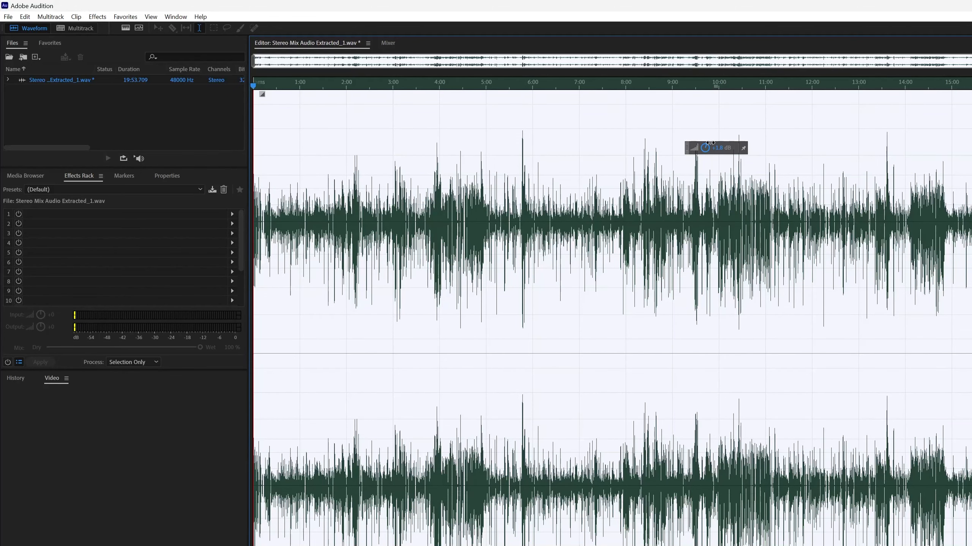
left_click_drag(711, 143, 710, 142)
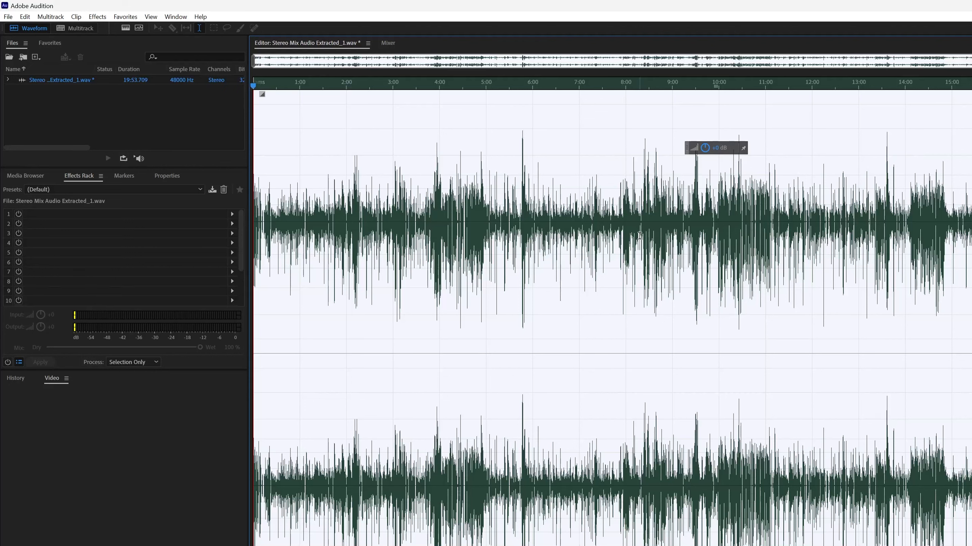
key("ctrl+s")
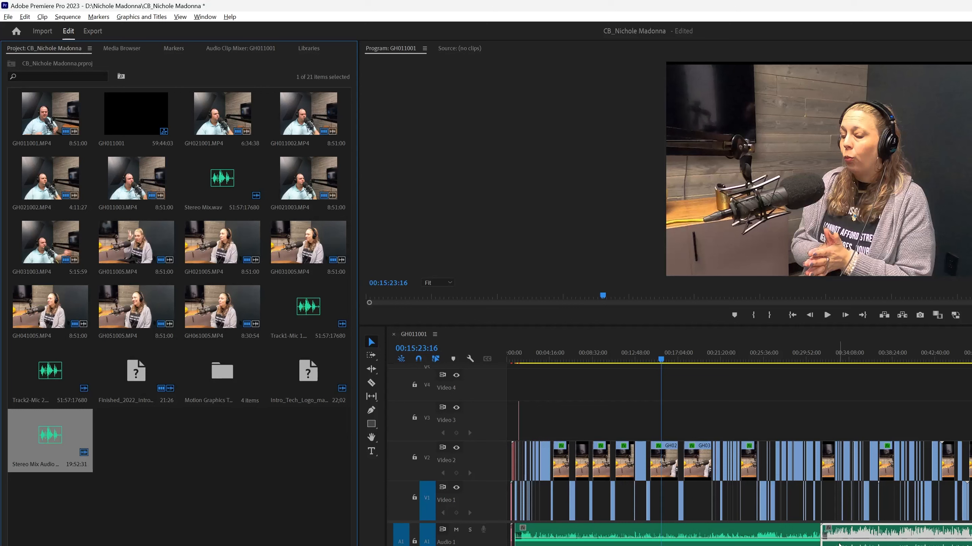
- In Premiere Pro, play the edited audio clip in the GH011001 sequence from about 00:36:28:36 and stop playback
left_click(873, 360)
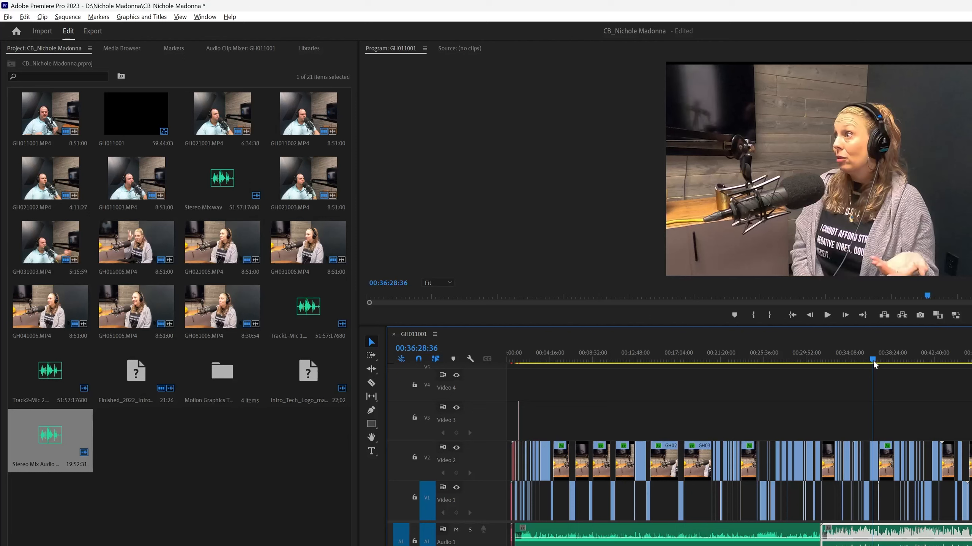
key("space")
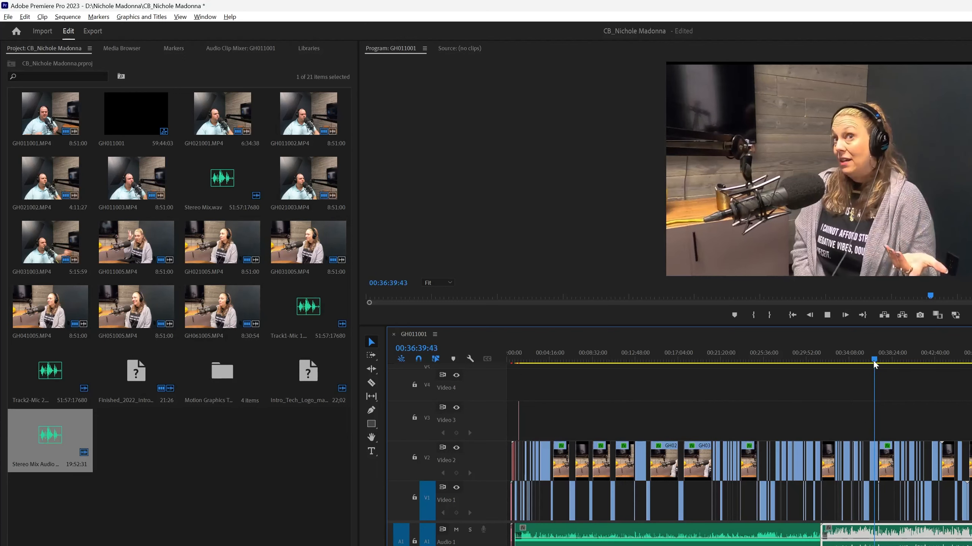
key("space")
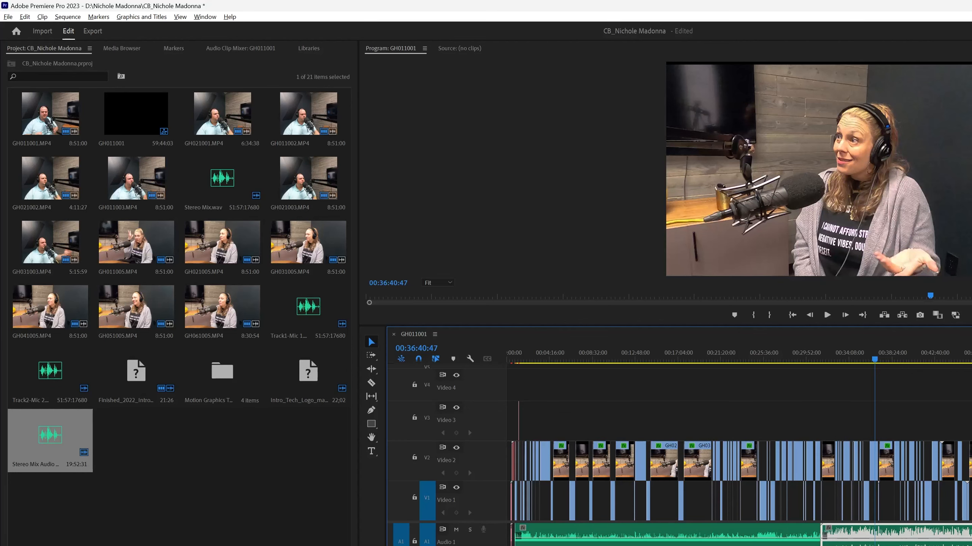
key("alt+Tab")
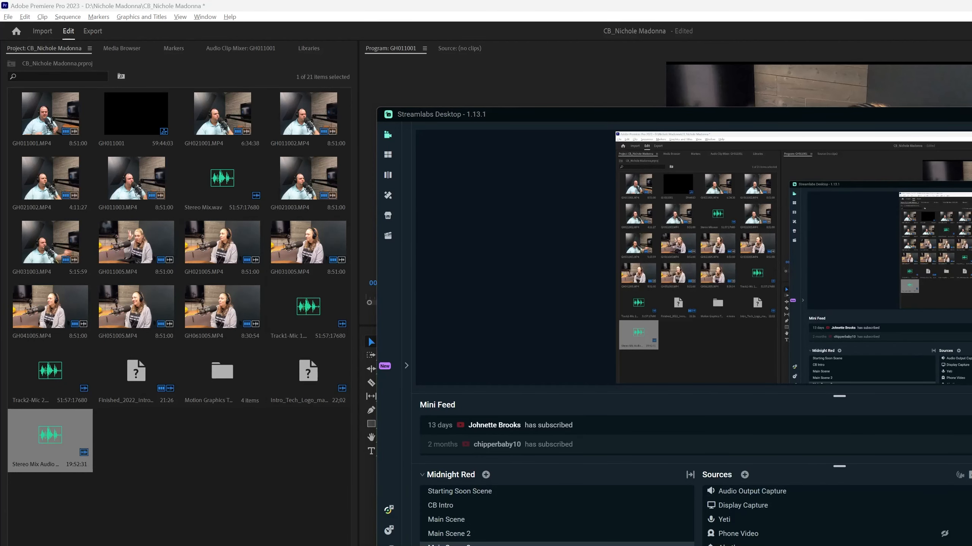